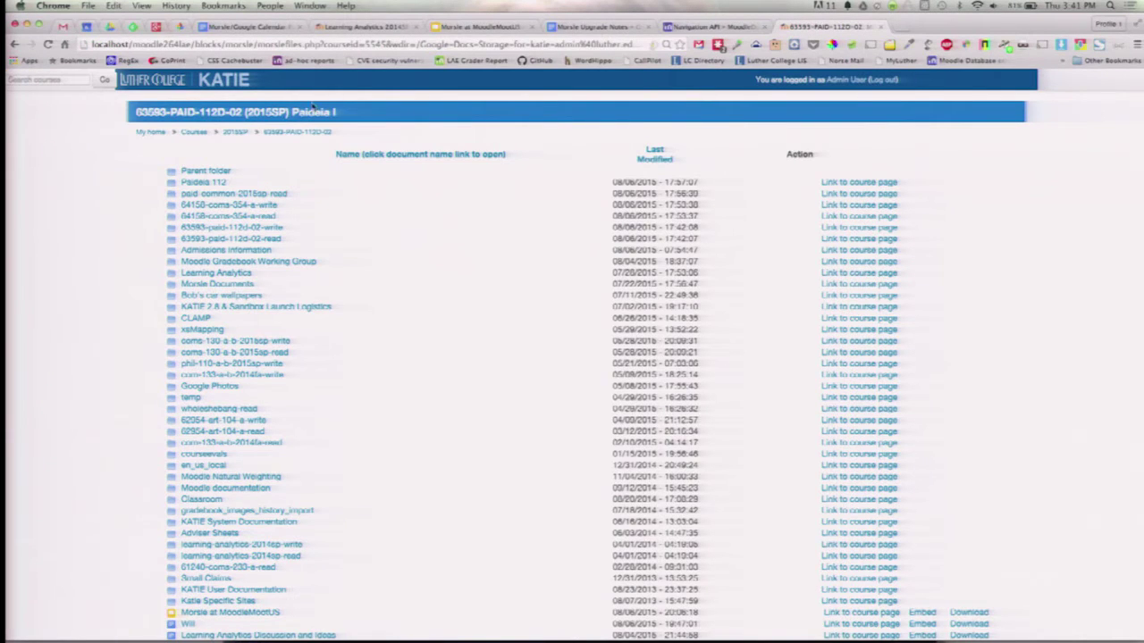
Return to the 63593-PAID-112D-02 (Paideia I) course home page via the breadcrumb
click(312, 134)
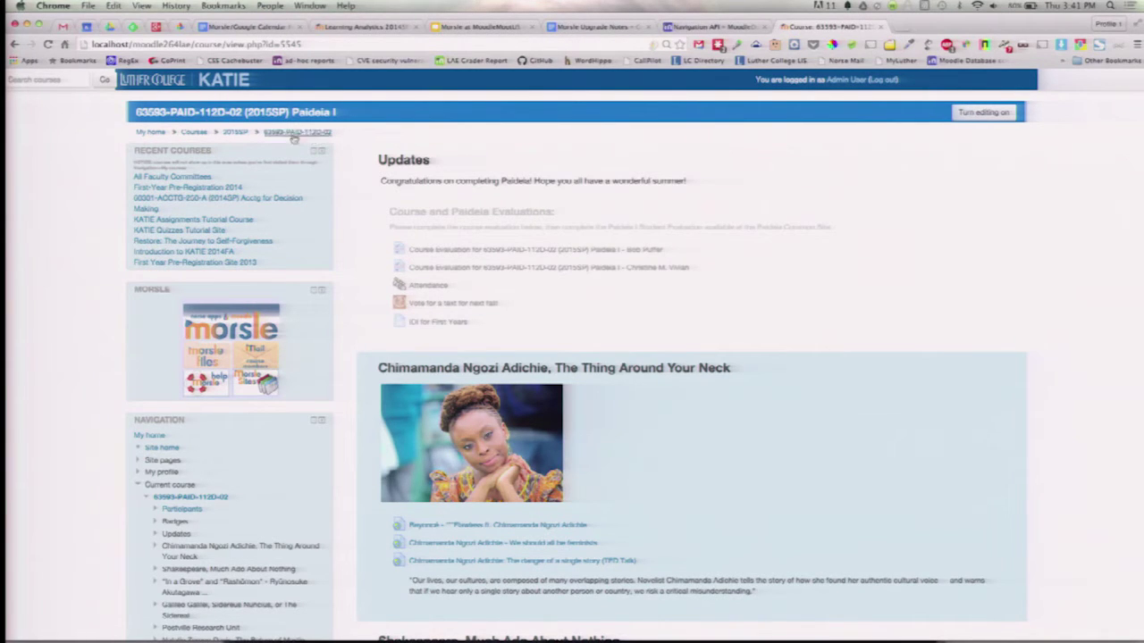
Open the Morsle files listing for Paideia I, showing the write and read folders
click(256, 263)
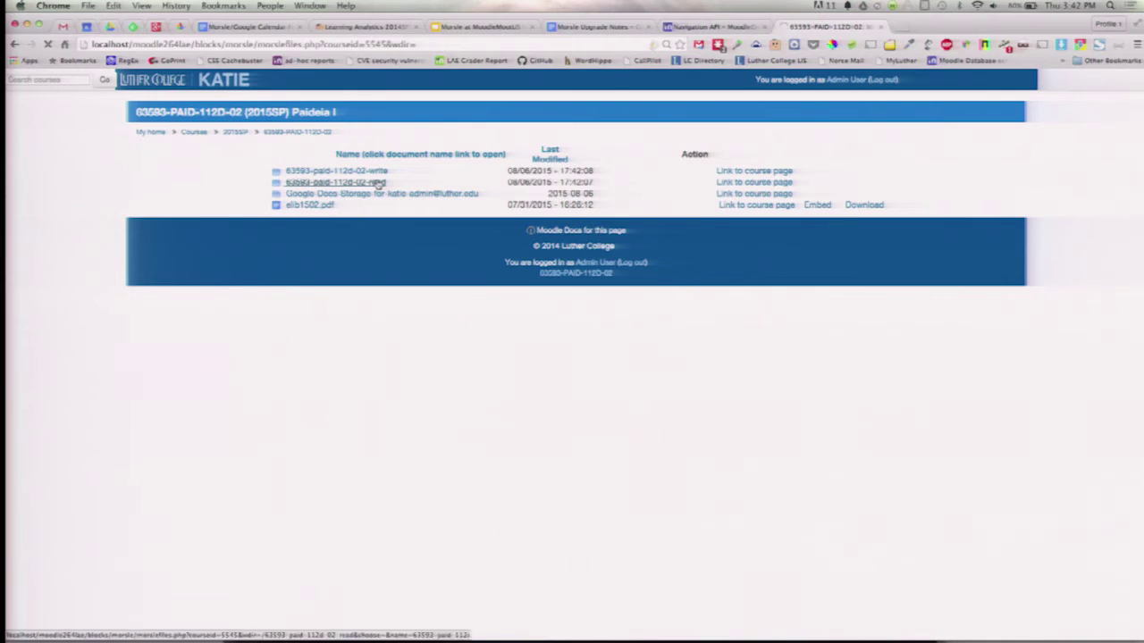
Open the 63593-paid-112d-02-read folder; the tab ends up on Chrome's New Tab page
click(378, 183)
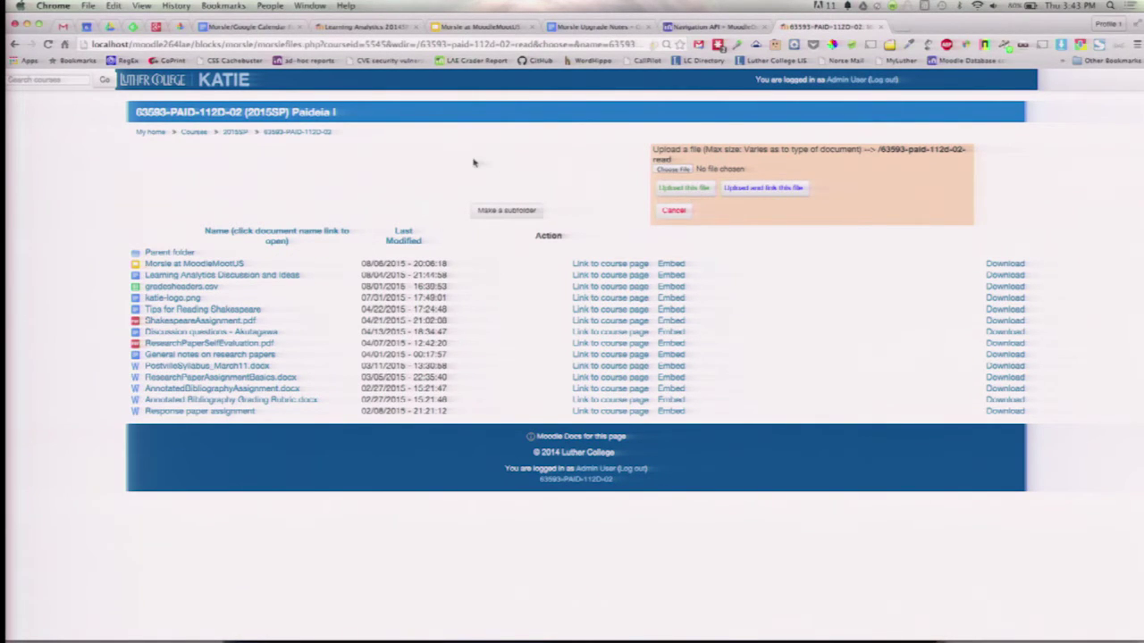
click(63, 44)
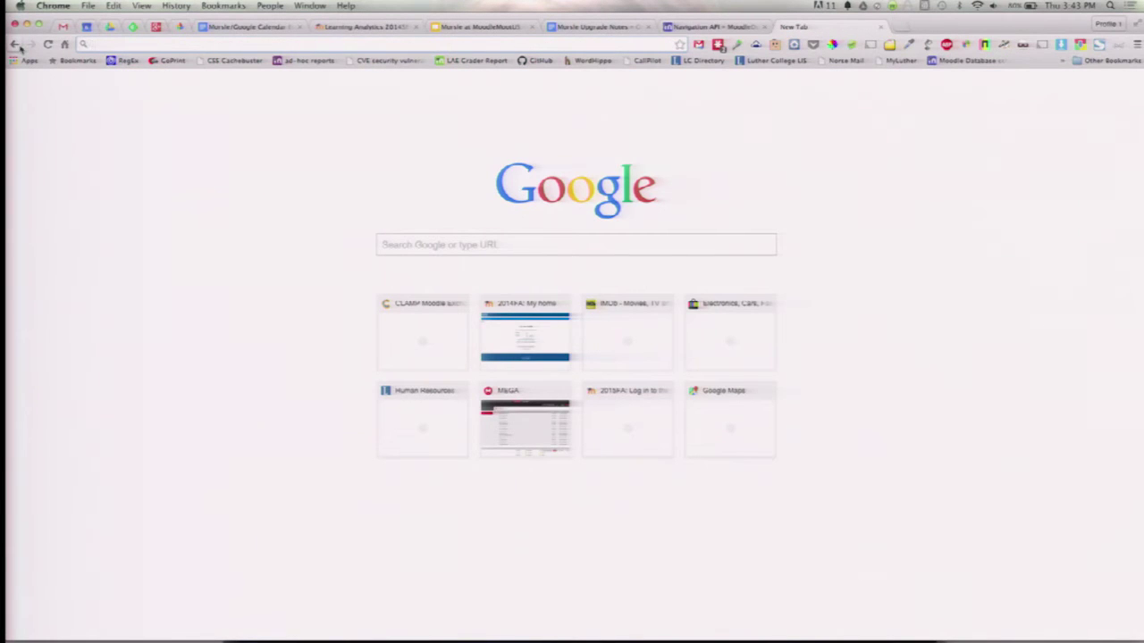
Go back from the new tab to the top-level Morsle listing with write and read folders
click(15, 45)
click(13, 44)
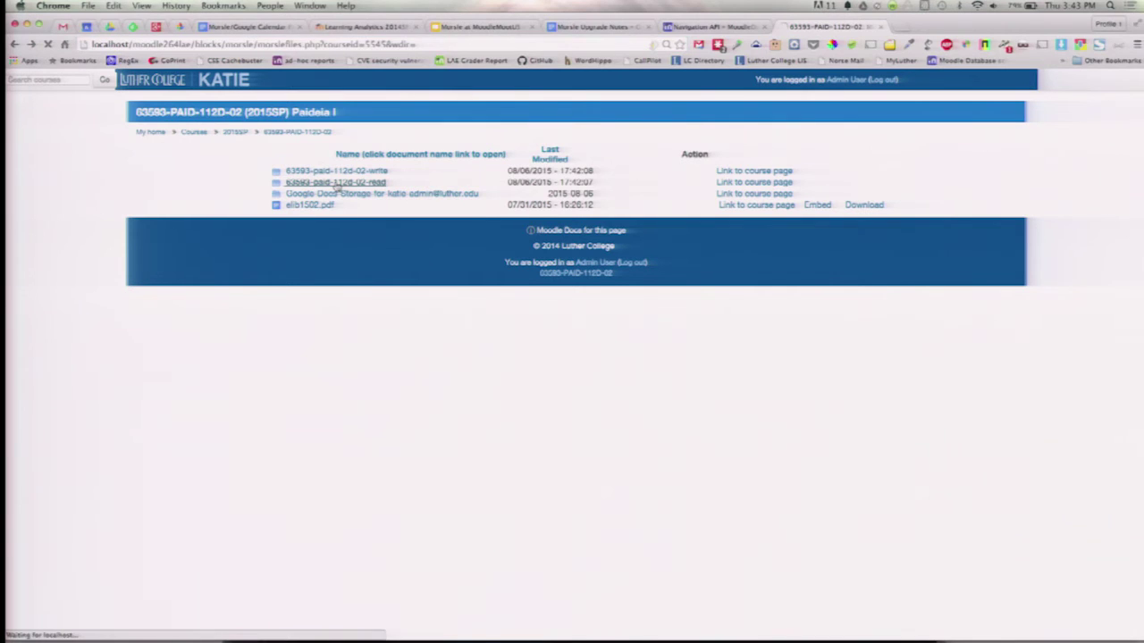
Link gradesheaders.csv from the read folder to the Paideia I course page, then return there
click(338, 183)
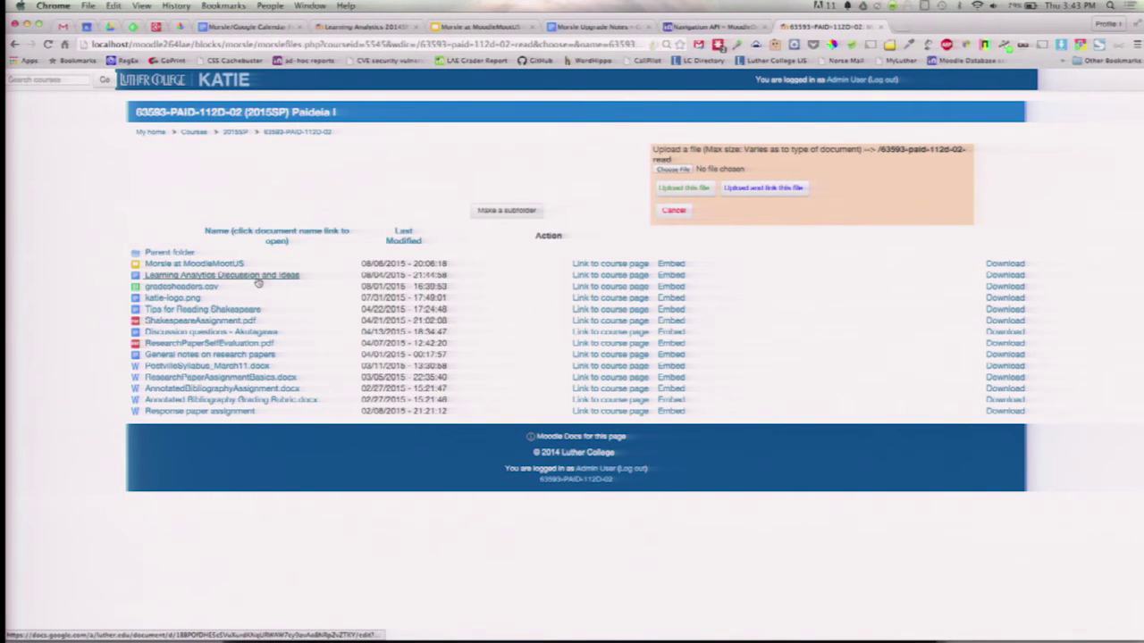
click(641, 286)
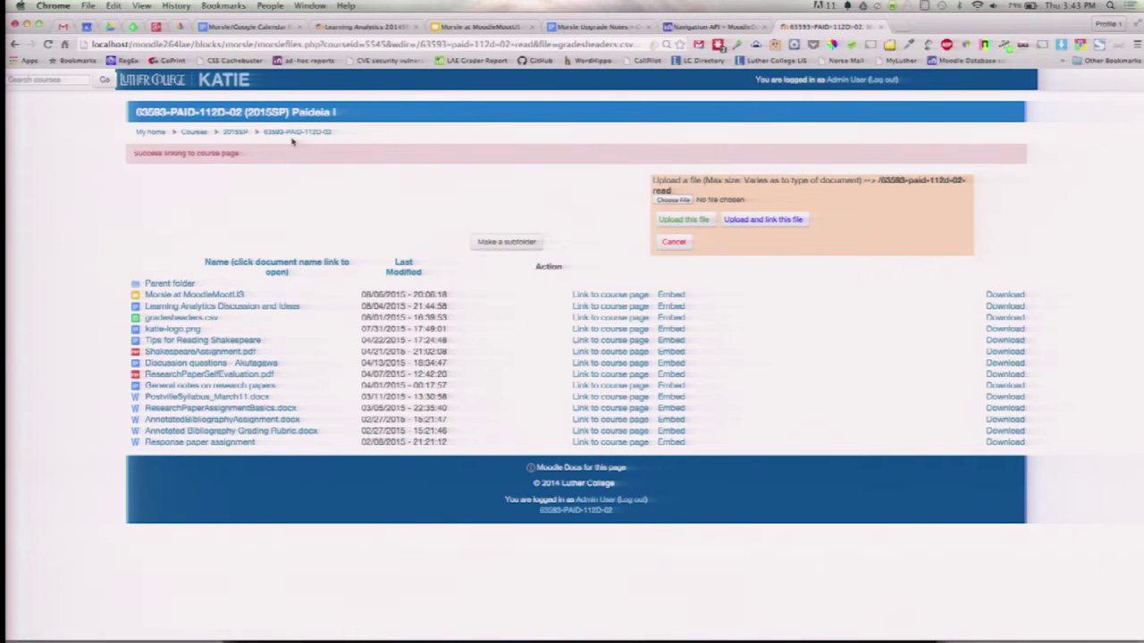
click(291, 136)
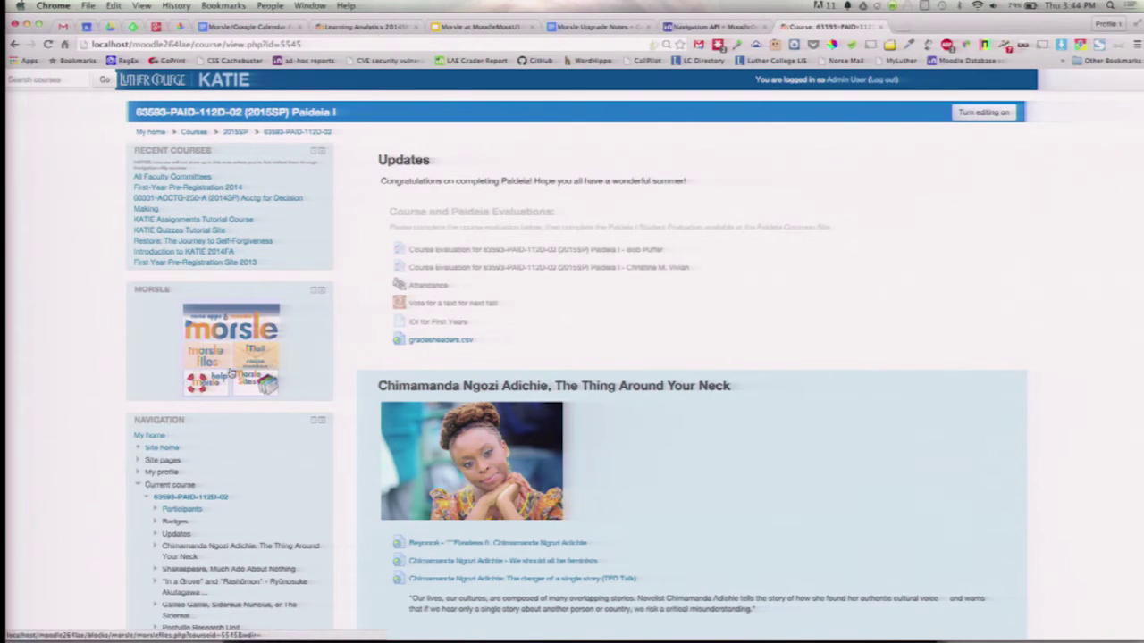
Open gradesheaders.csv from Updates in Google Sheets, showing headers username, Date, Math1
click(463, 345)
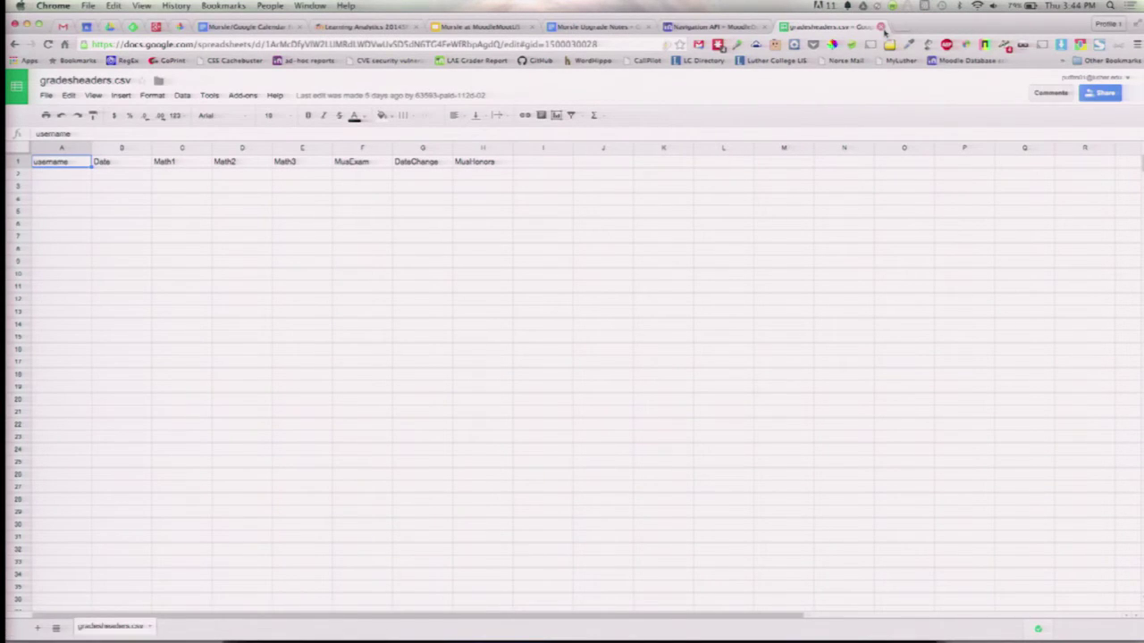
Close the gradesheaders.csv spreadsheet, reopen the closed tab, then go back to the Moodle course page
click(880, 27)
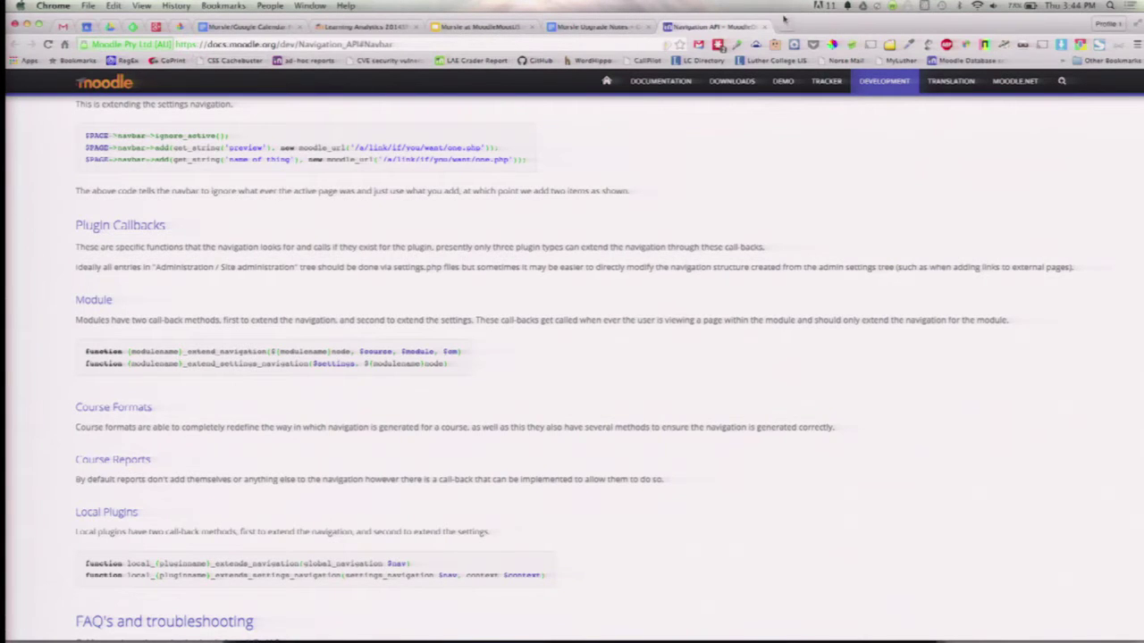
click(85, 27)
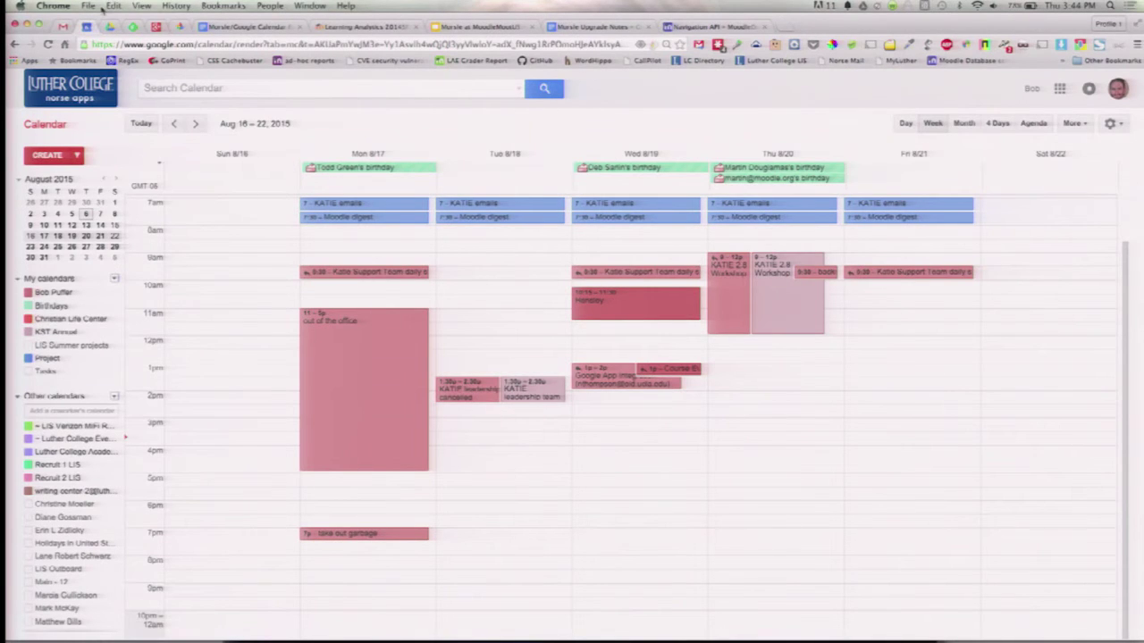
click(89, 5)
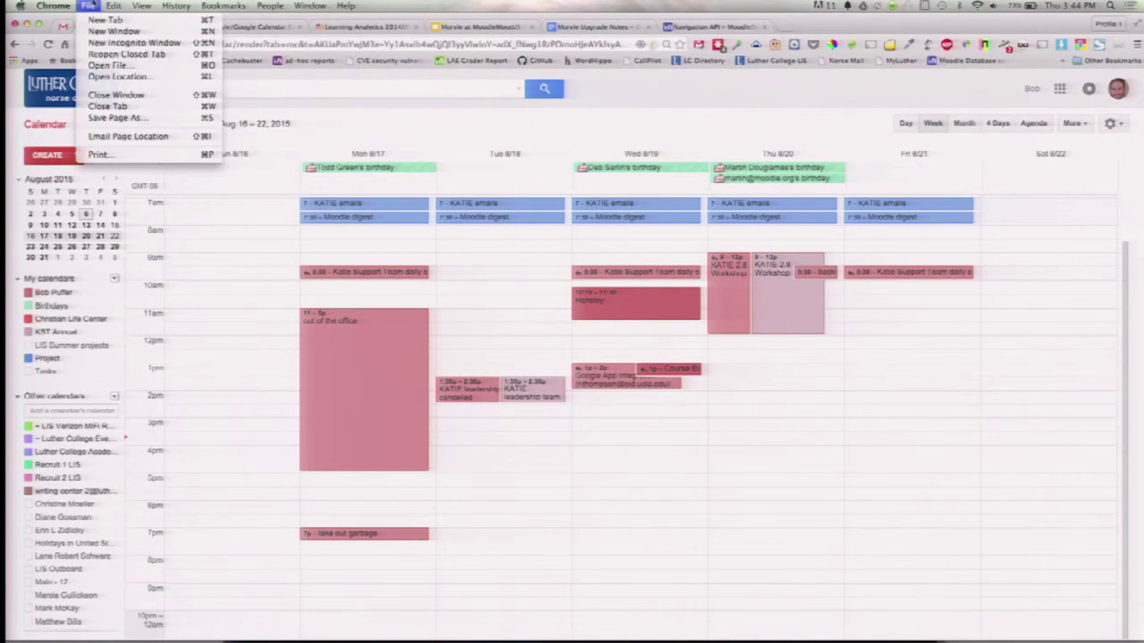
click(112, 54)
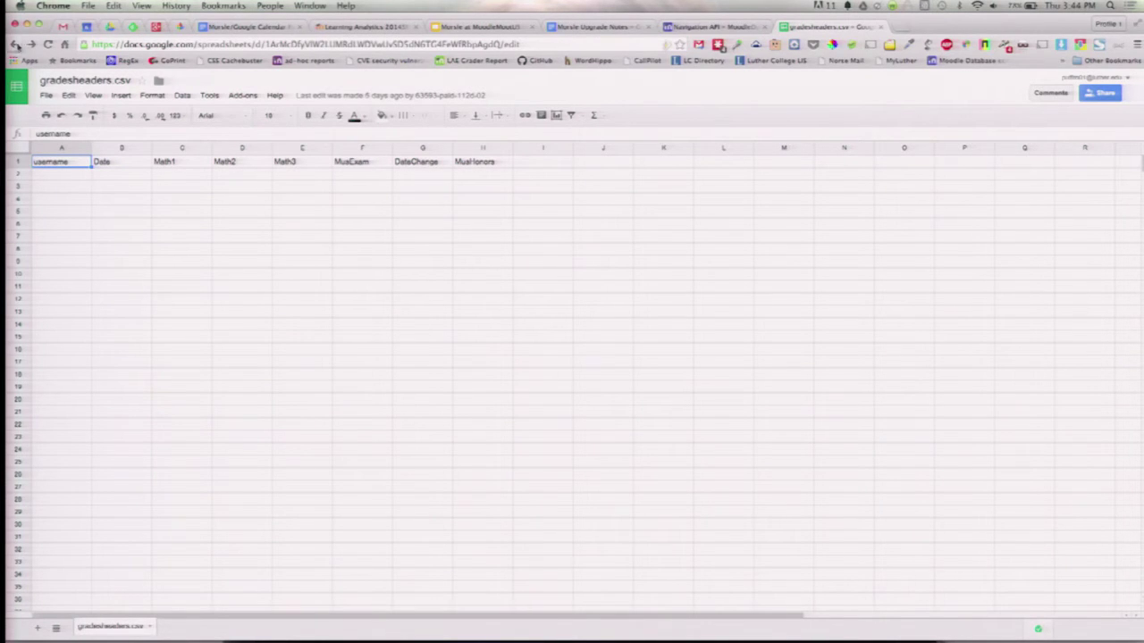
click(14, 45)
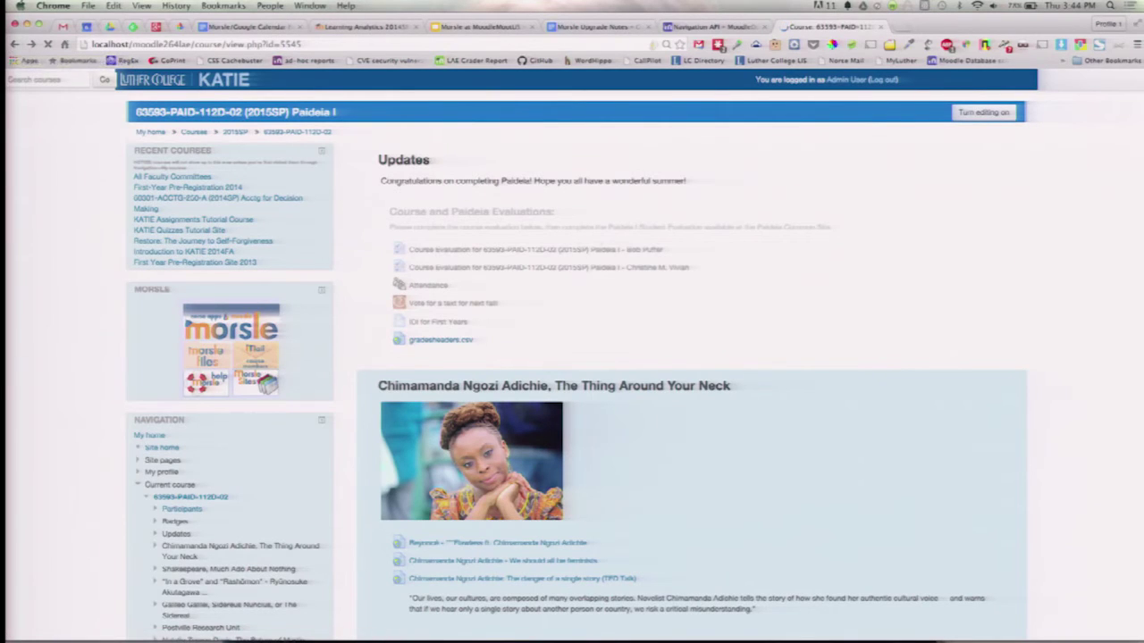
Visit the first course evaluation, then return to the course and reopen the Morsle file listing
click(215, 361)
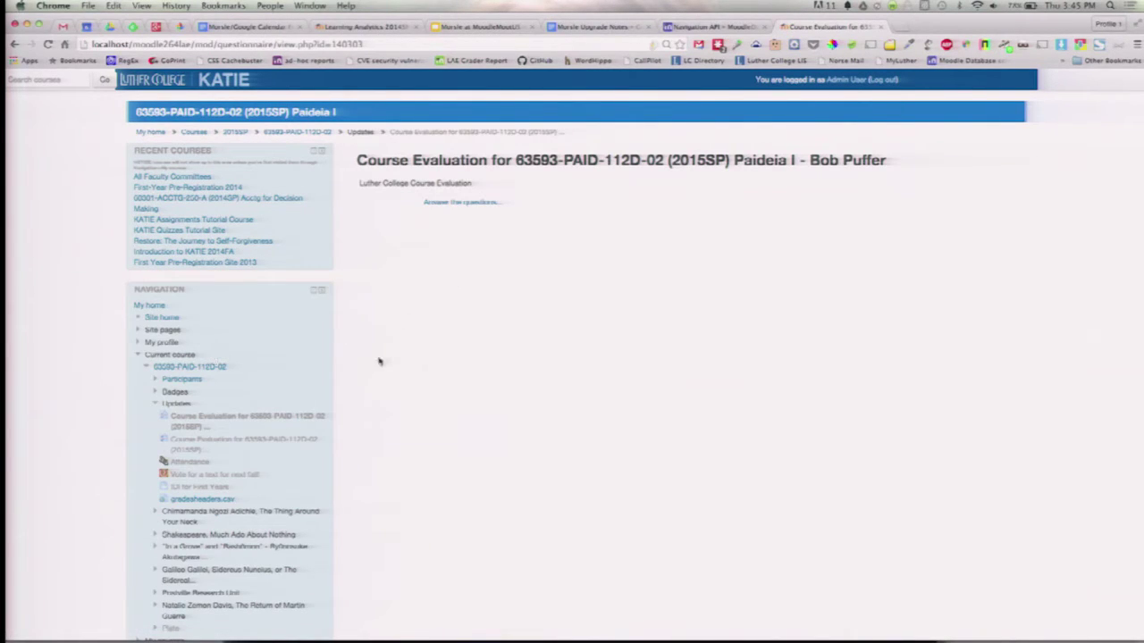
click(278, 133)
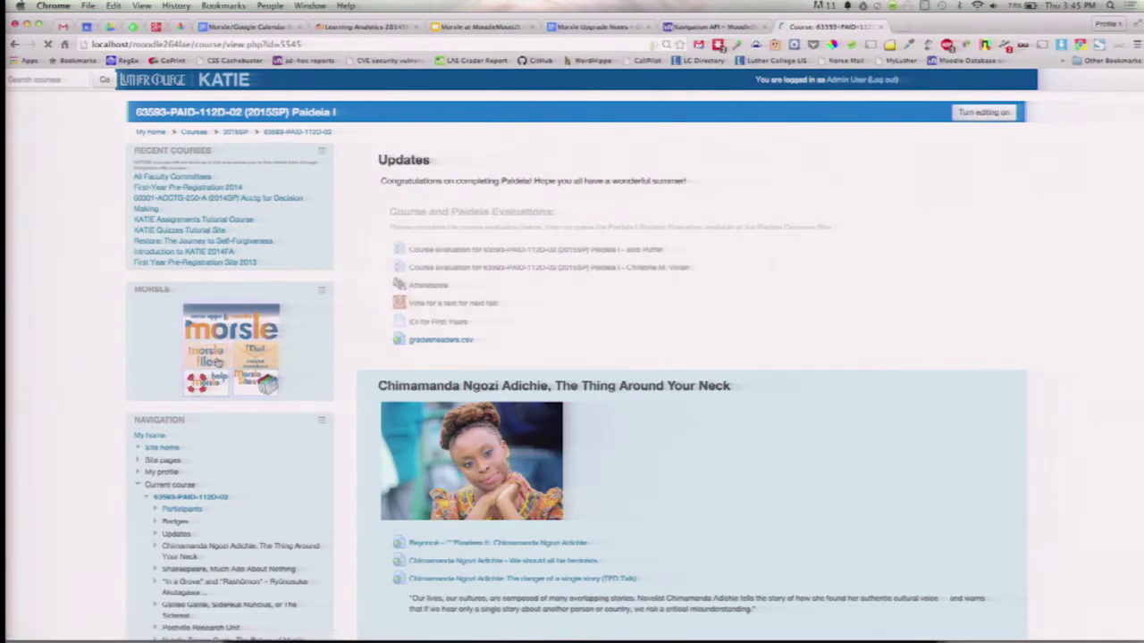
click(213, 360)
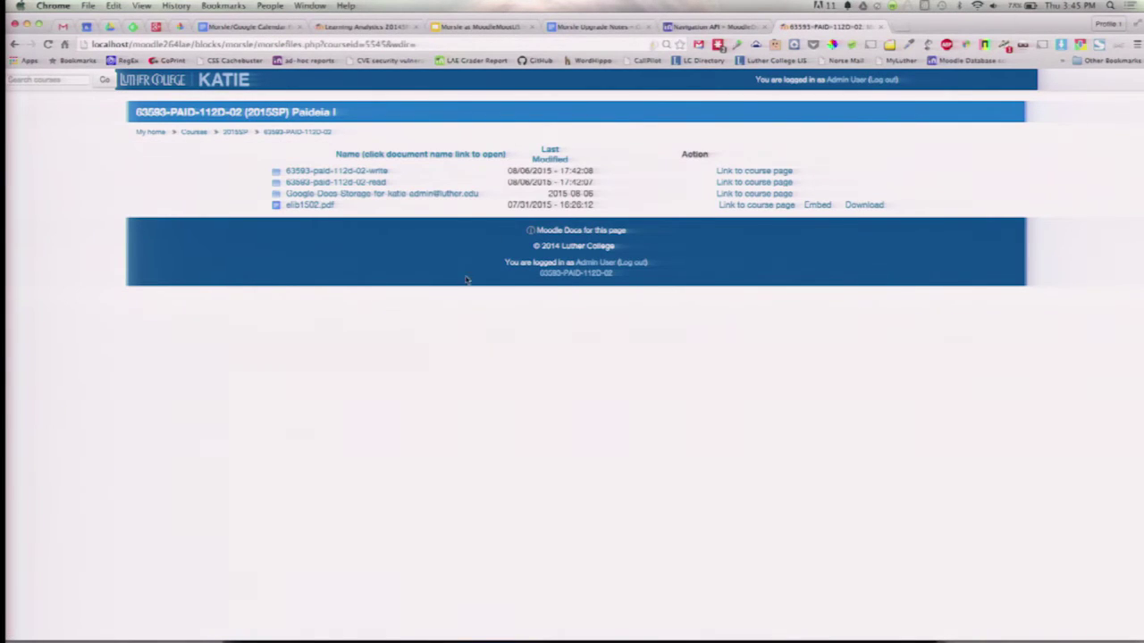
Link gradesheaders.csv from the read folder to the course again, then browse Morsle's Google Docs Storage folder
click(368, 184)
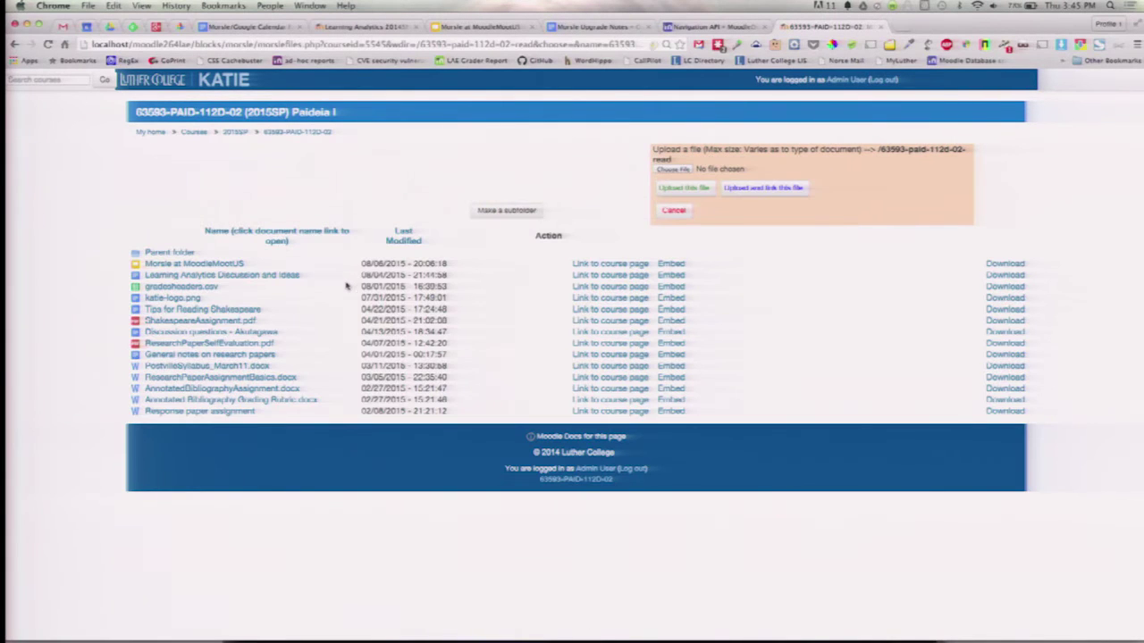
click(635, 291)
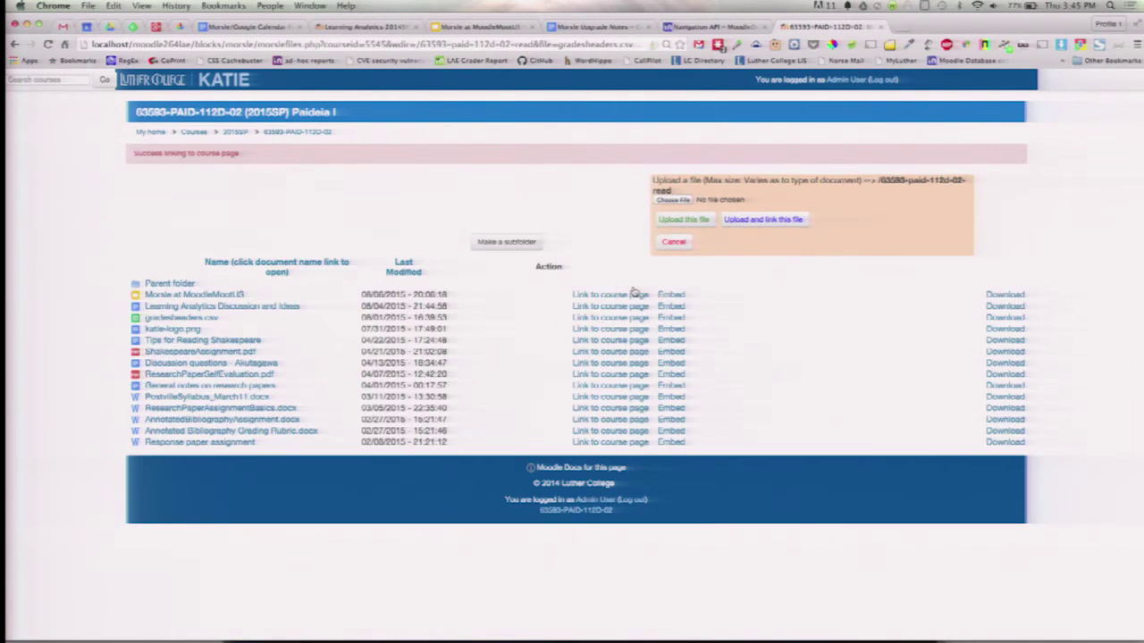
click(318, 132)
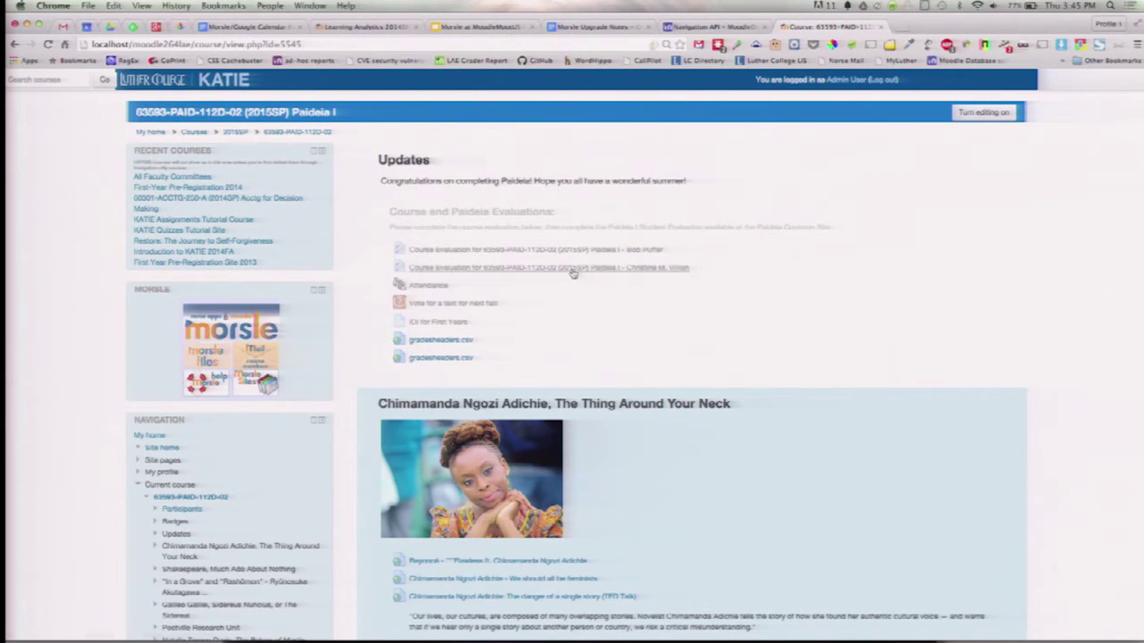
click(219, 355)
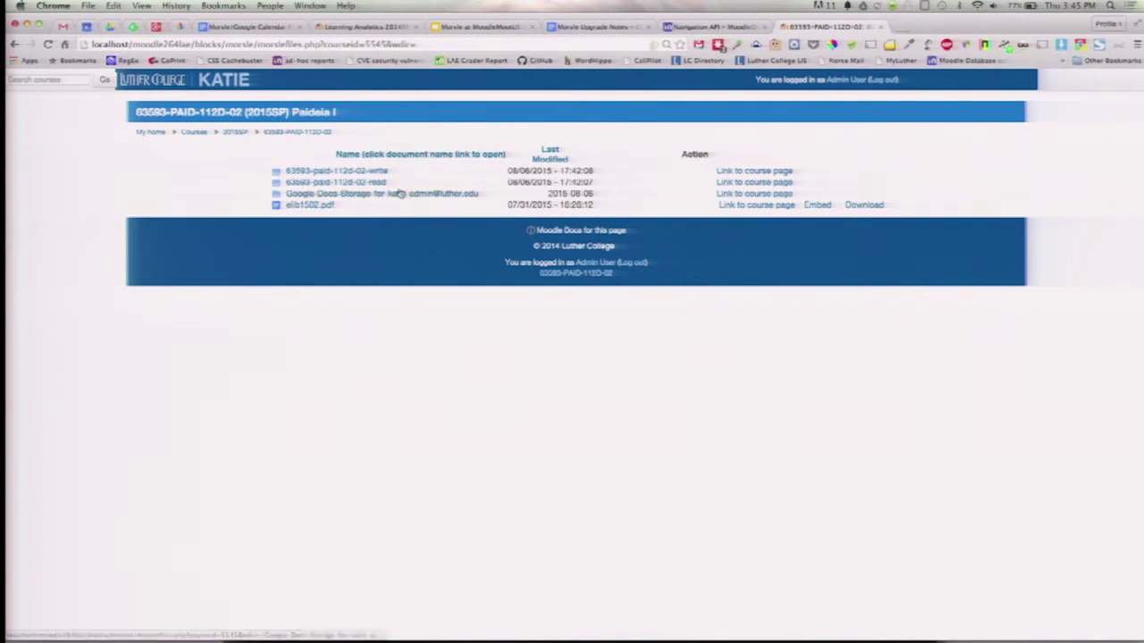
click(411, 200)
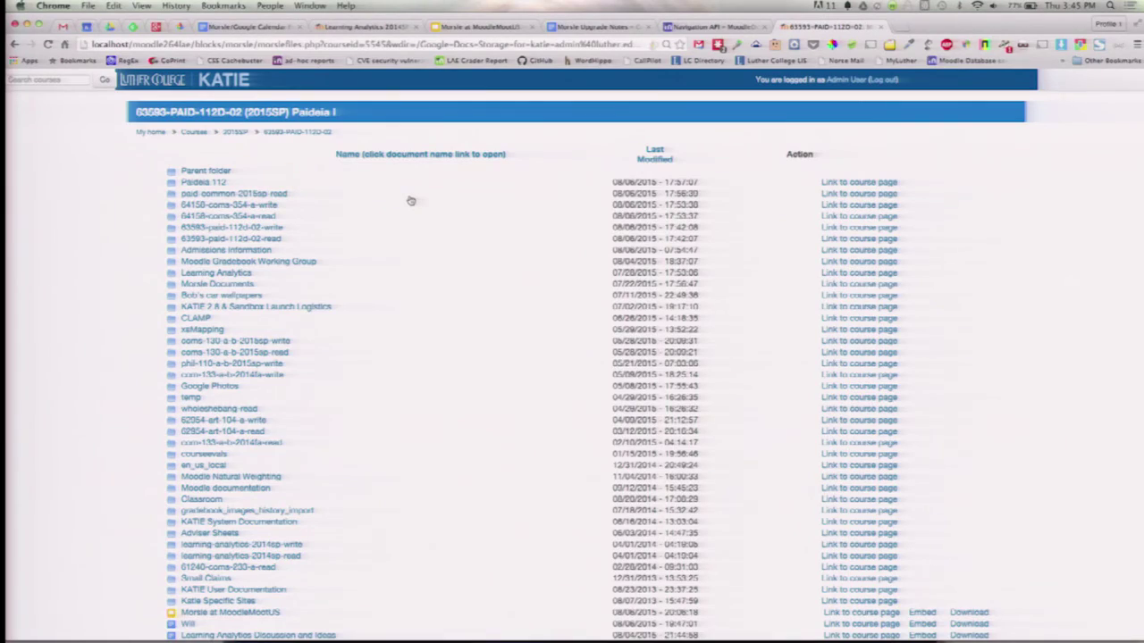
Link the Learning Analytics Discussion and Ideas doc to the course, open it from Updates, then return
scroll(411, 200, down, 10)
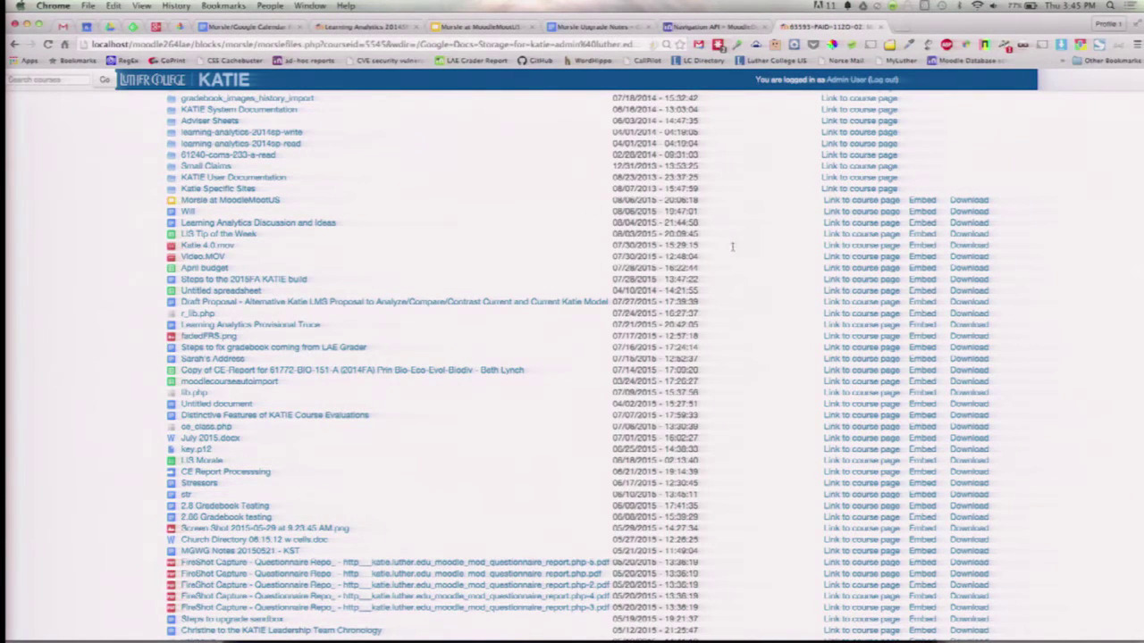
click(877, 224)
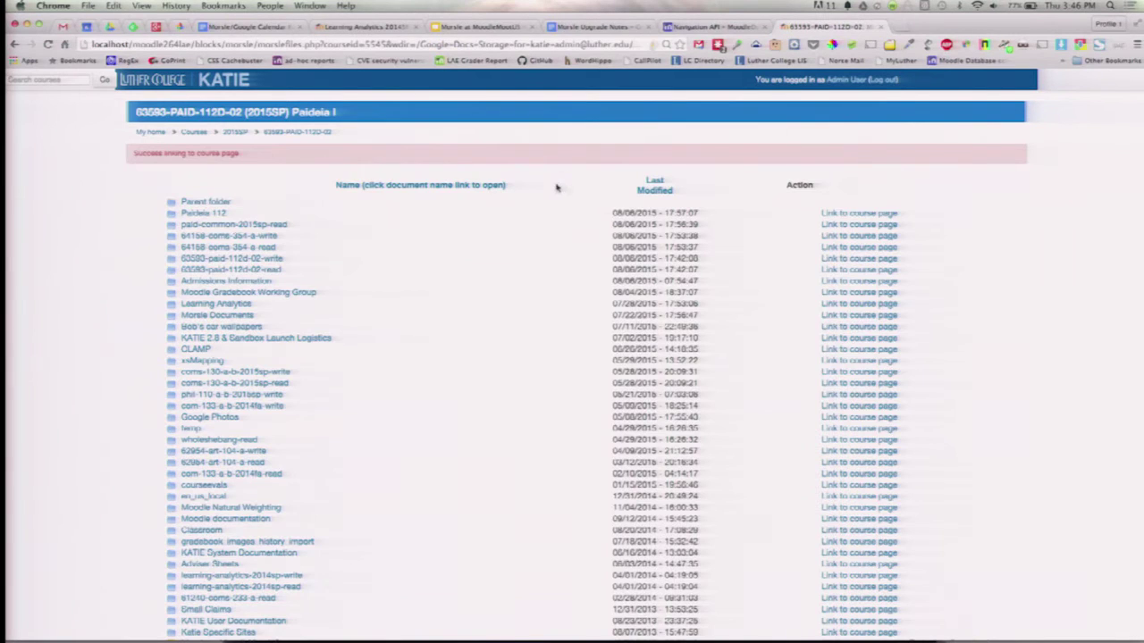
click(298, 133)
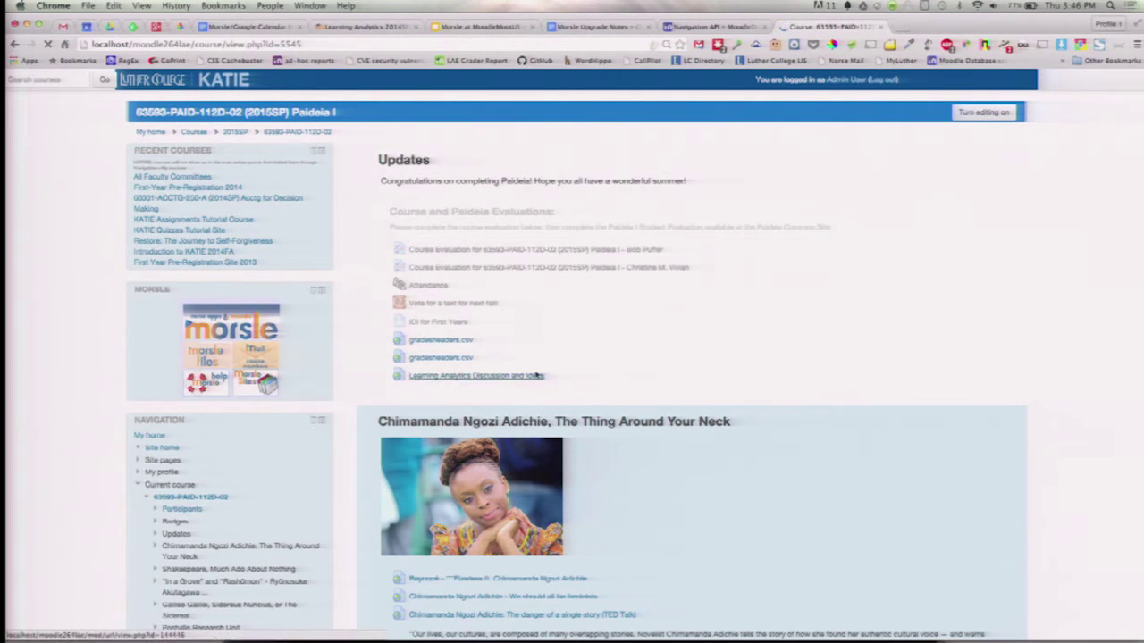
click(536, 376)
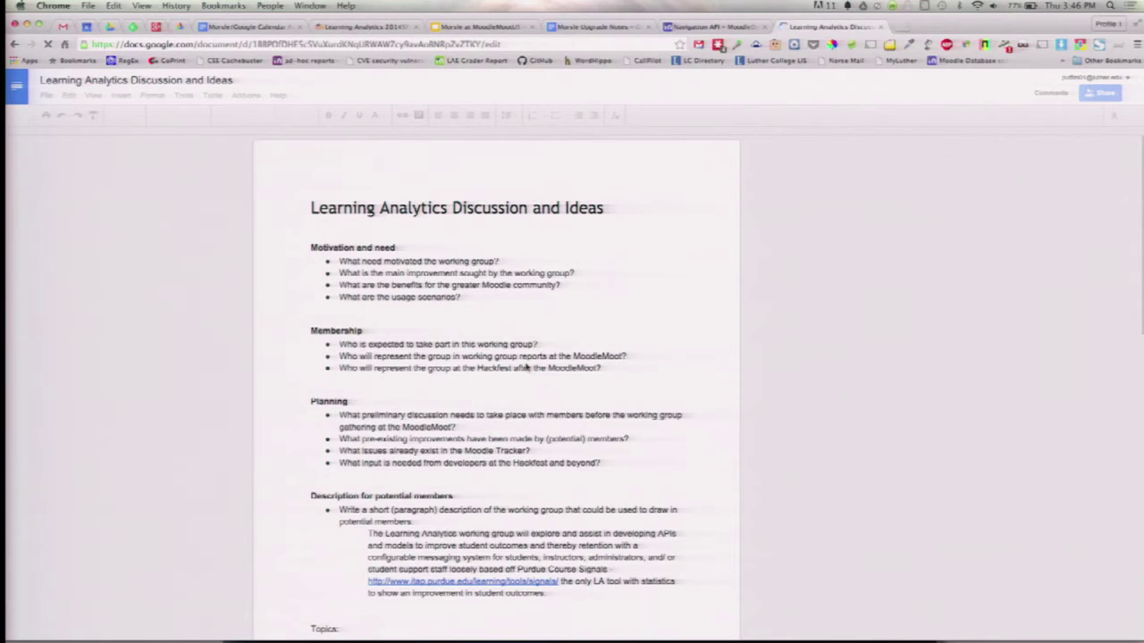
click(14, 45)
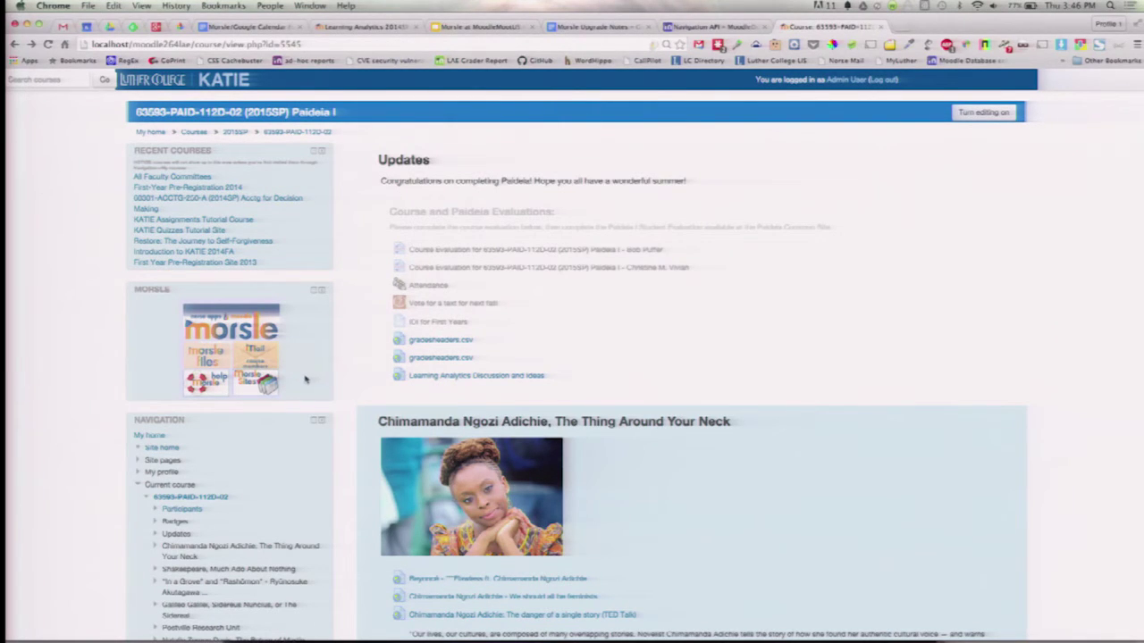
Open the Learning Analytics 2014SP course home page and review Morsle's Upcoming Events, including the August 2 'pl' event
click(372, 29)
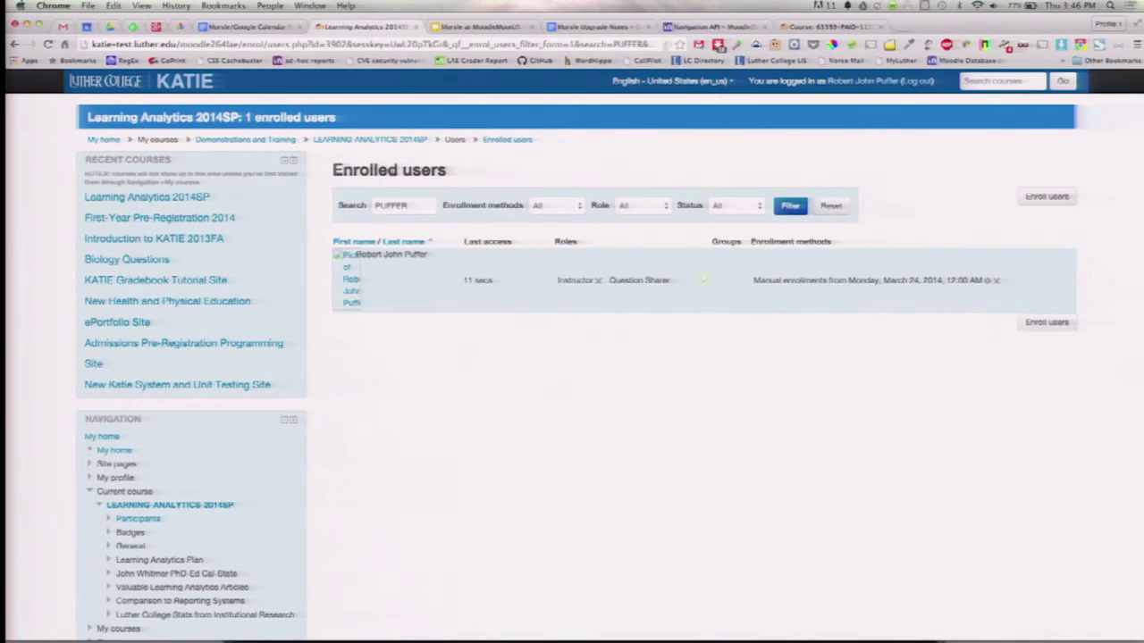
click(374, 141)
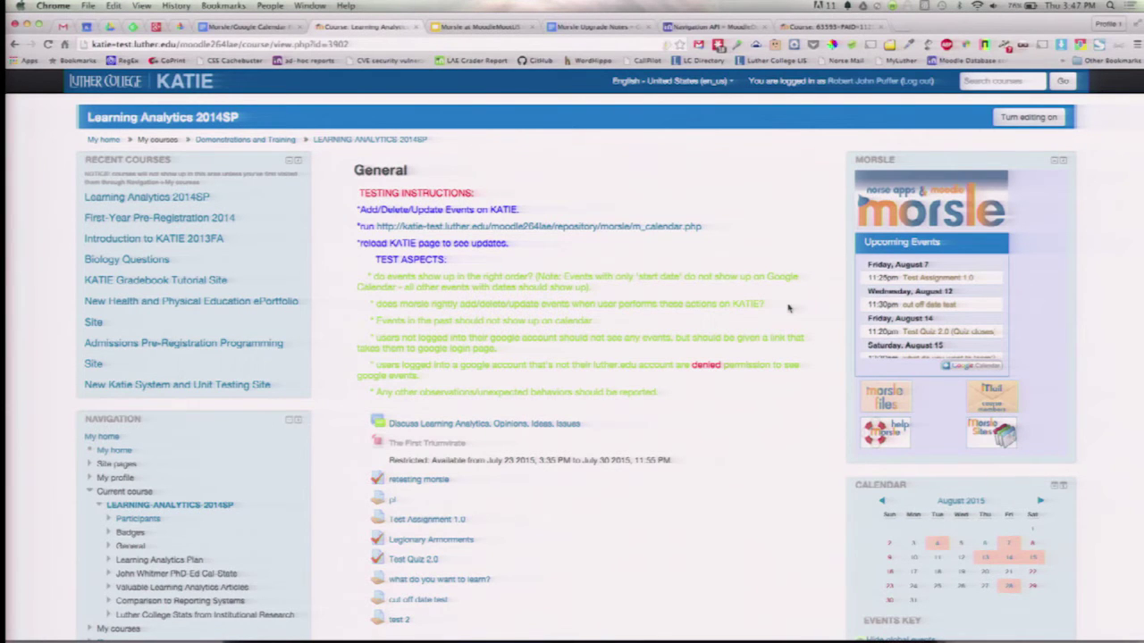
scroll(953, 295, down, 5)
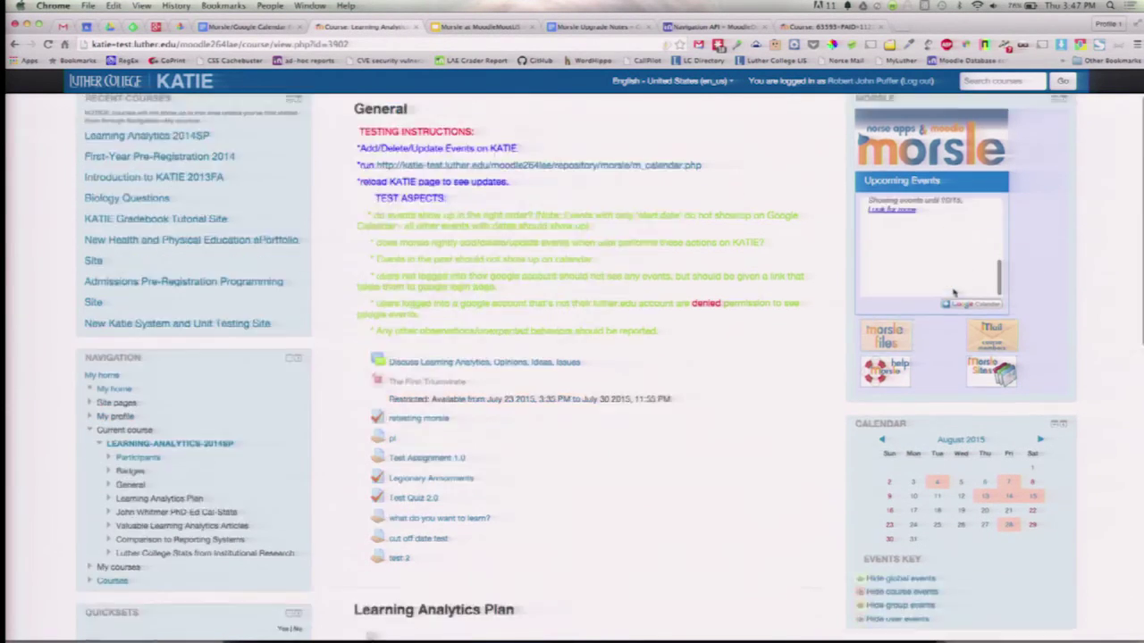
scroll(954, 293, down, 4)
scroll(953, 293, up, 5)
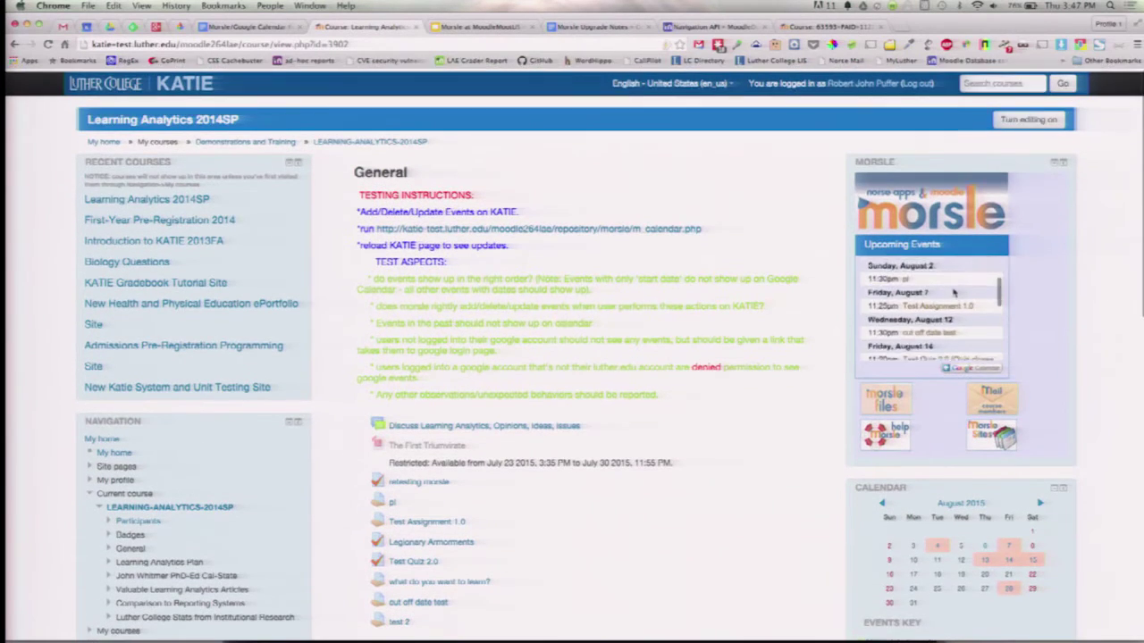
scroll(953, 293, up, 3)
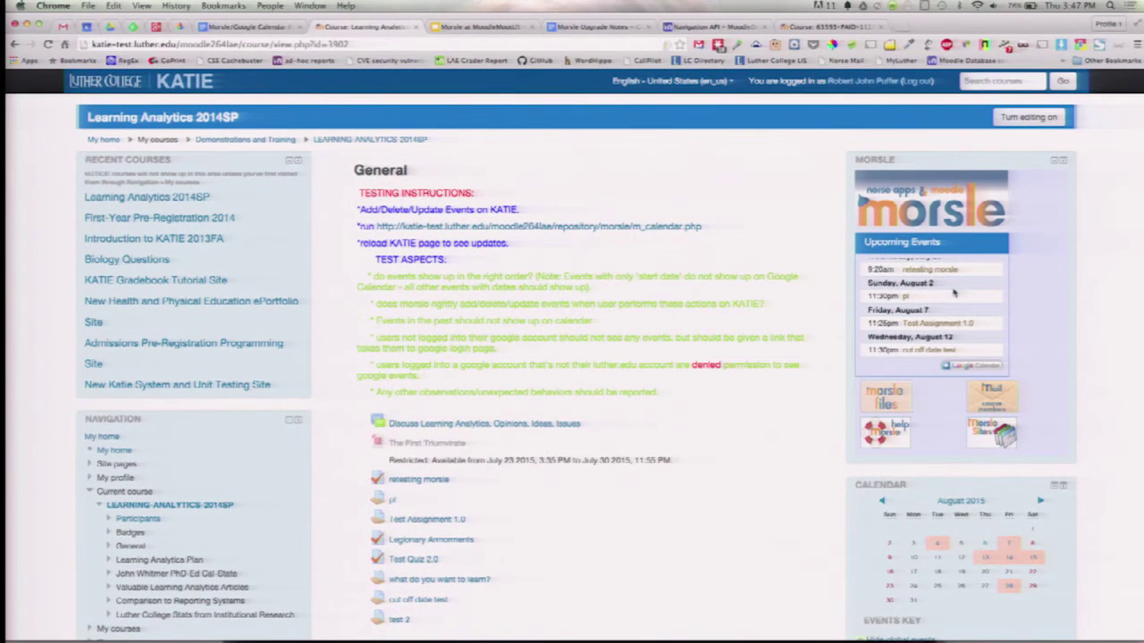